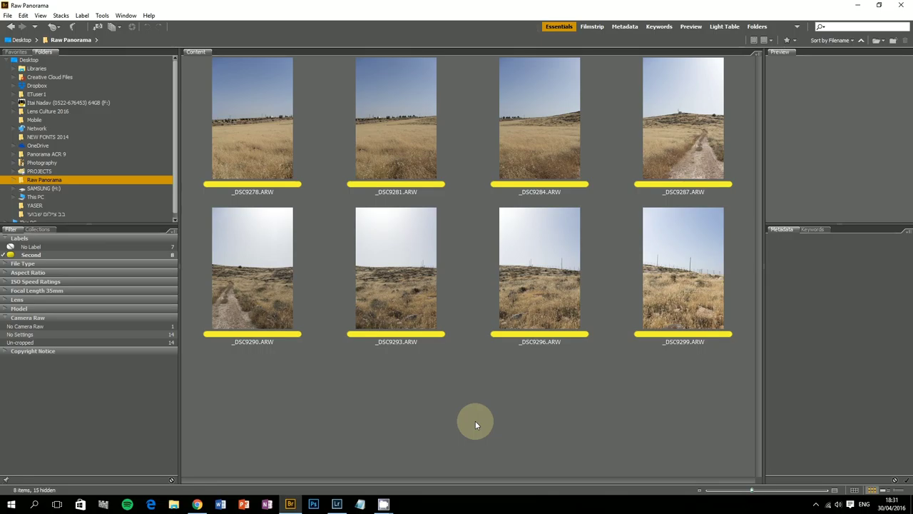
Select the eight hillside thumbnails in Bridge and open them together in Camera Raw
mouse_move(254, 421)
mouse_down()
mouse_move(606, 184)
mouse_move(717, 149)
mouse_up()
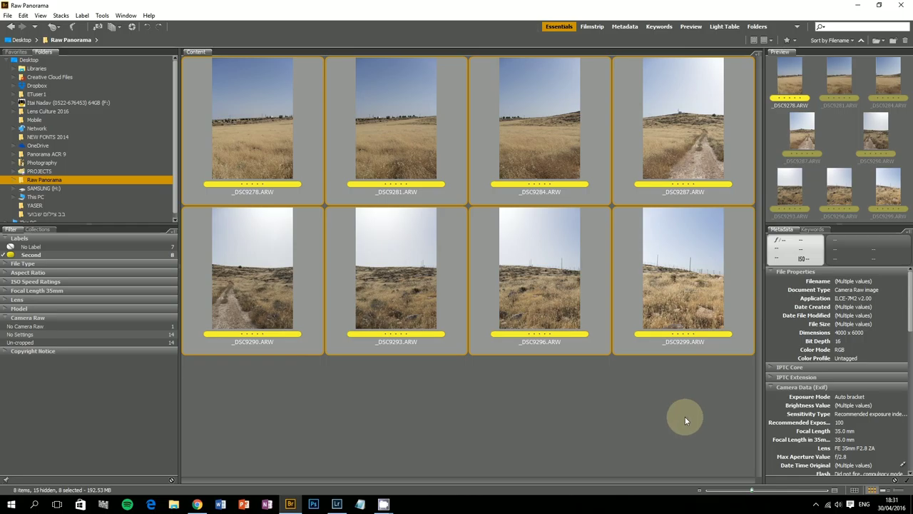
right_click(546, 123)
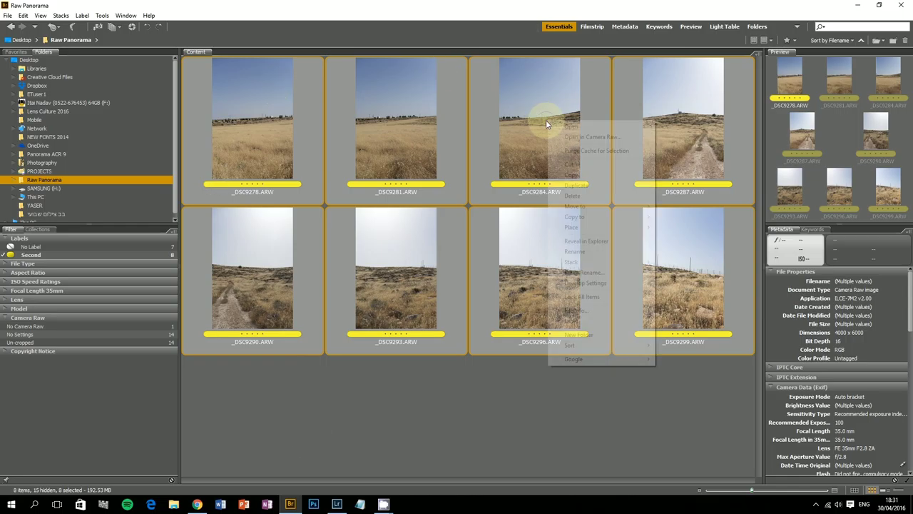
click(570, 137)
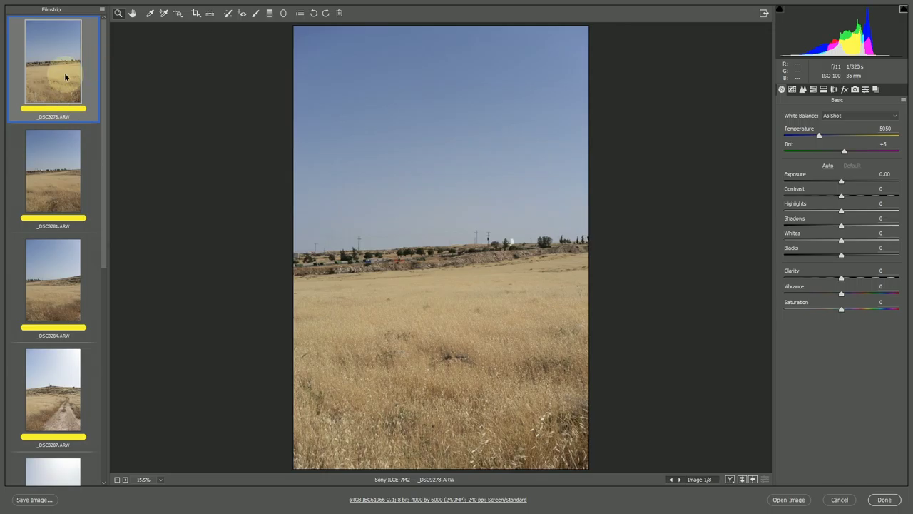
Browse the frames to _DSC9290, return to _DSC9278, and select all eight frames
key(Down)
key(Down)
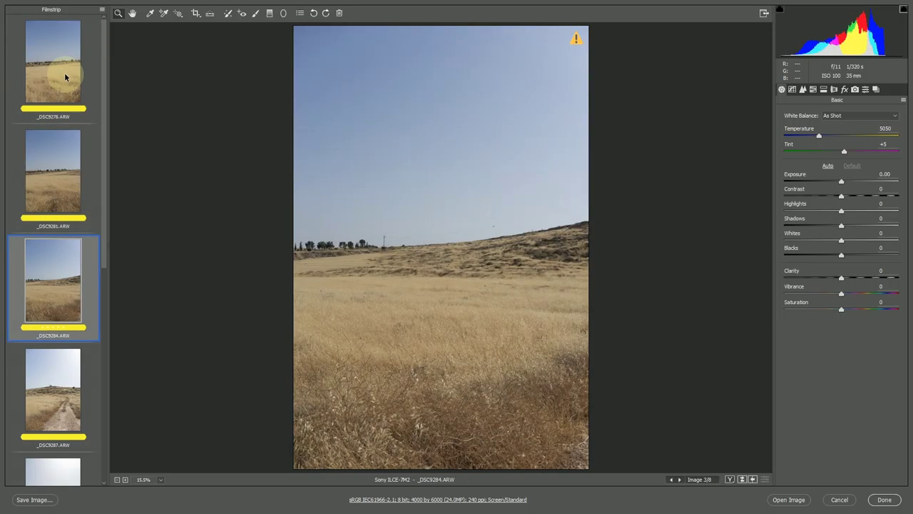
key(Down)
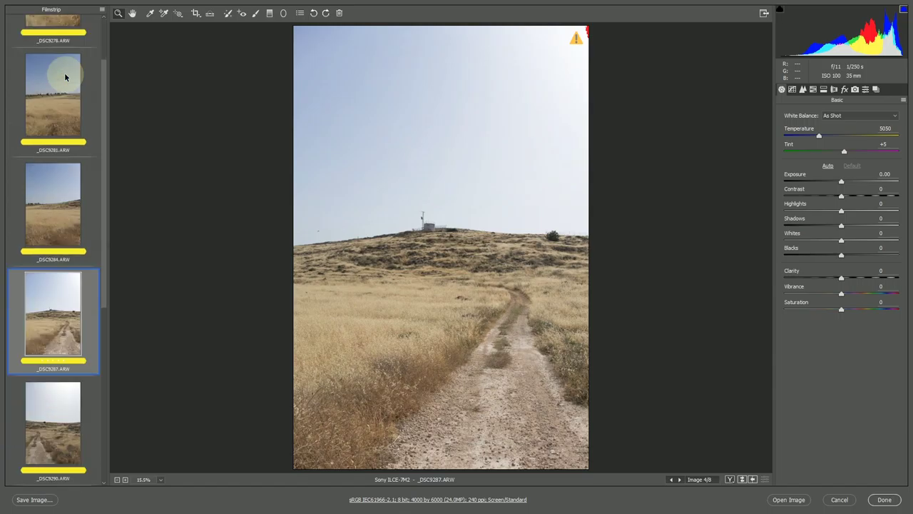
key(Down)
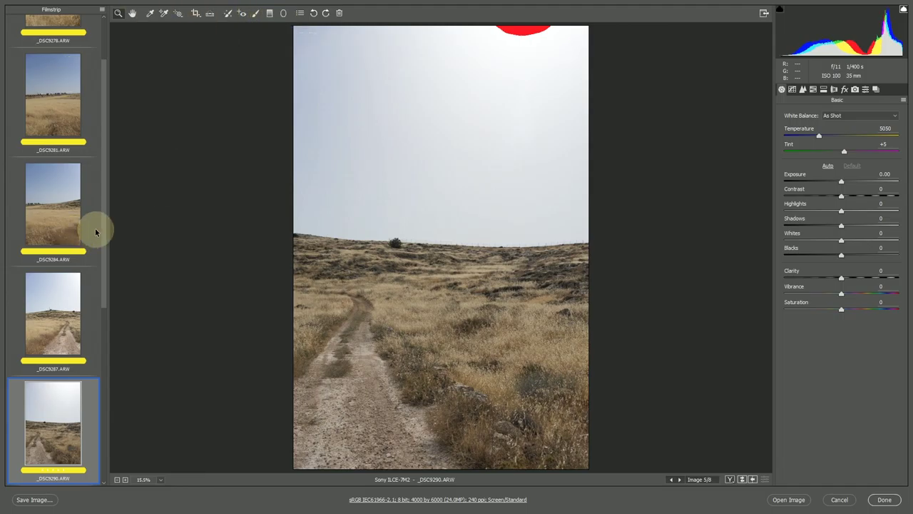
mouse_move(106, 217)
mouse_down()
mouse_move(112, 341)
mouse_move(122, 153)
mouse_up()
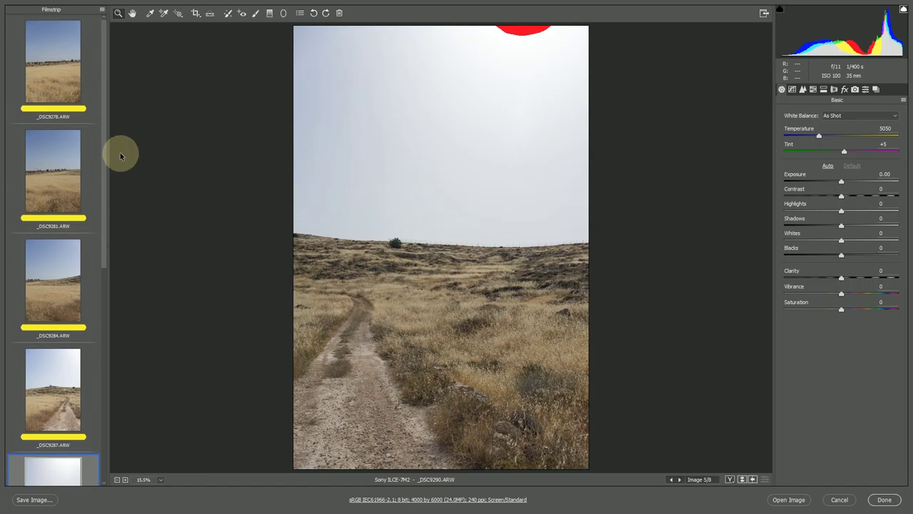
click(68, 78)
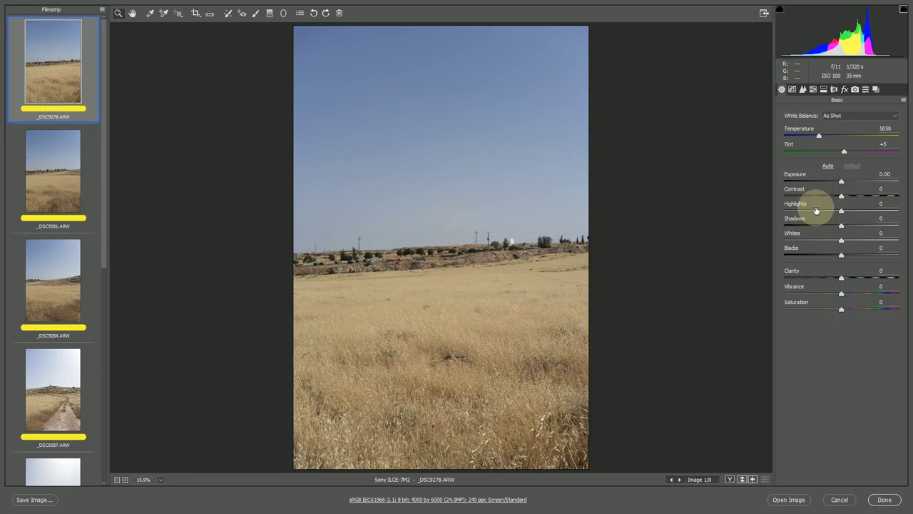
key(ctrl+a)
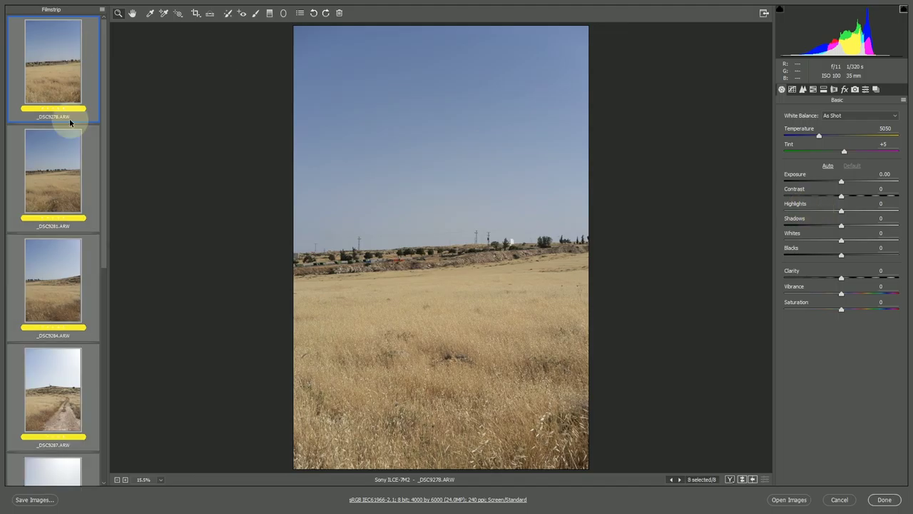
Open a Merge to Panorama preview of the eight frames, using Cylindrical projection
click(101, 9)
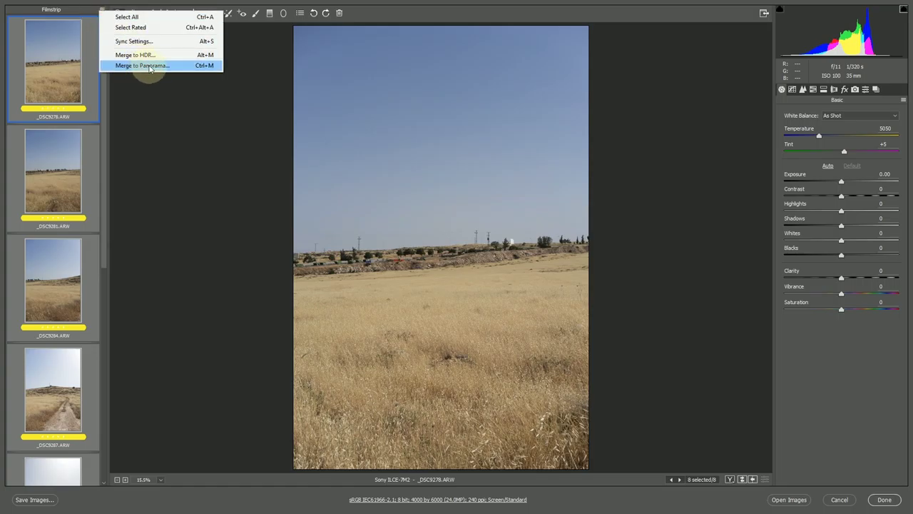
click(151, 66)
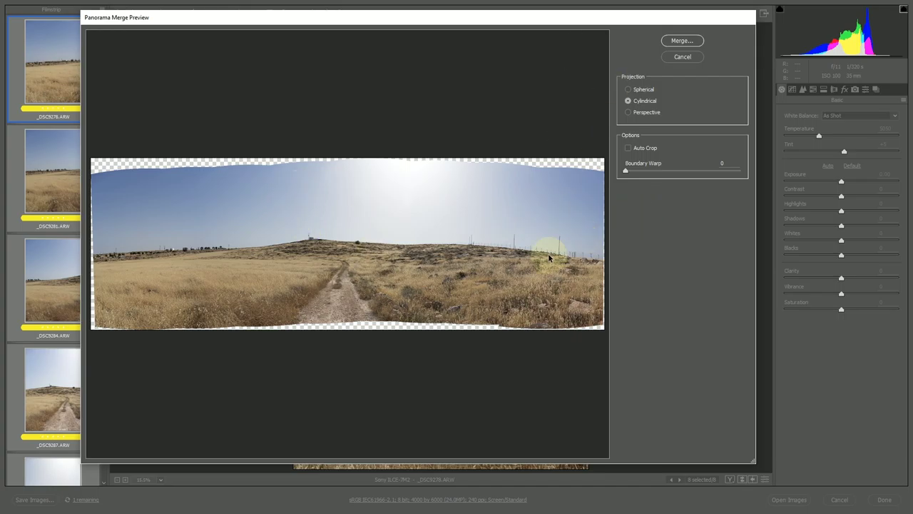
click(628, 113)
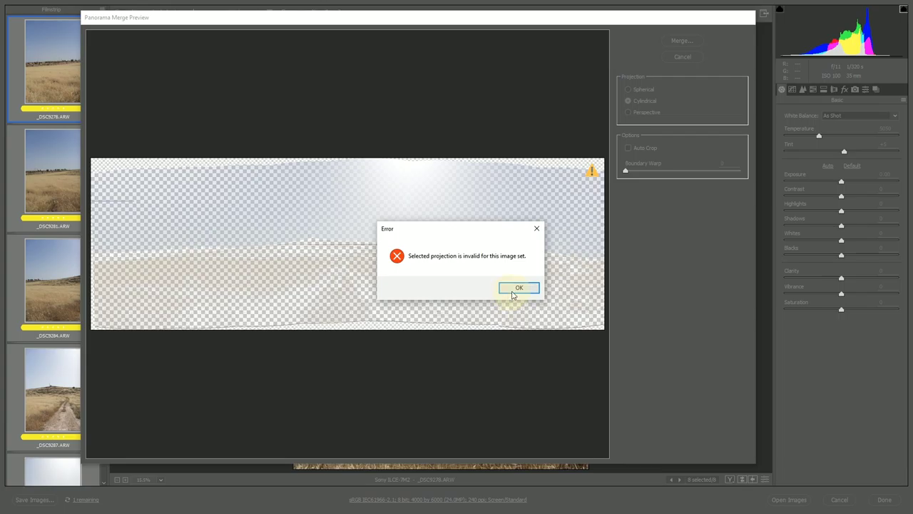
click(519, 288)
click(646, 104)
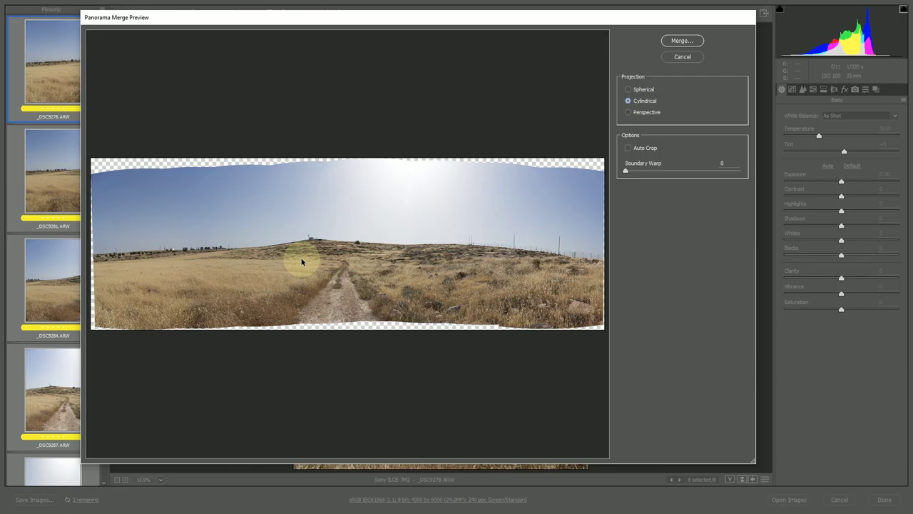
click(641, 90)
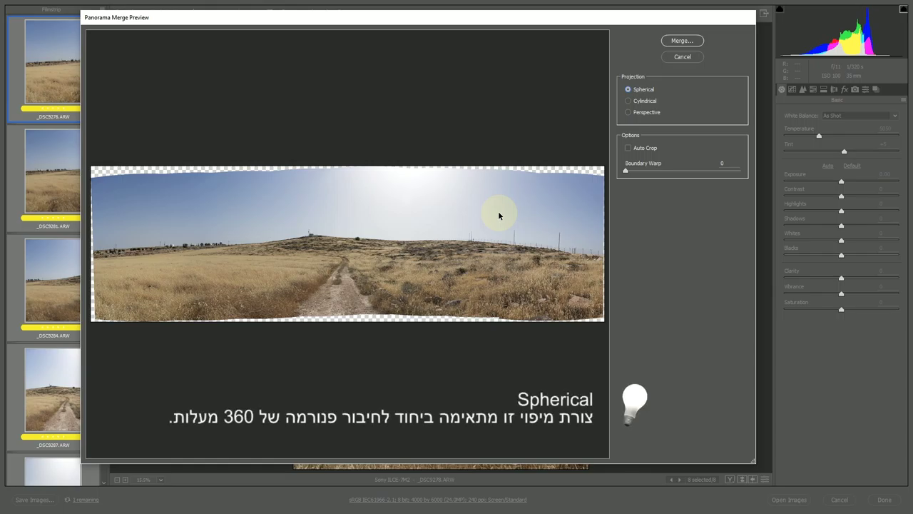
click(646, 101)
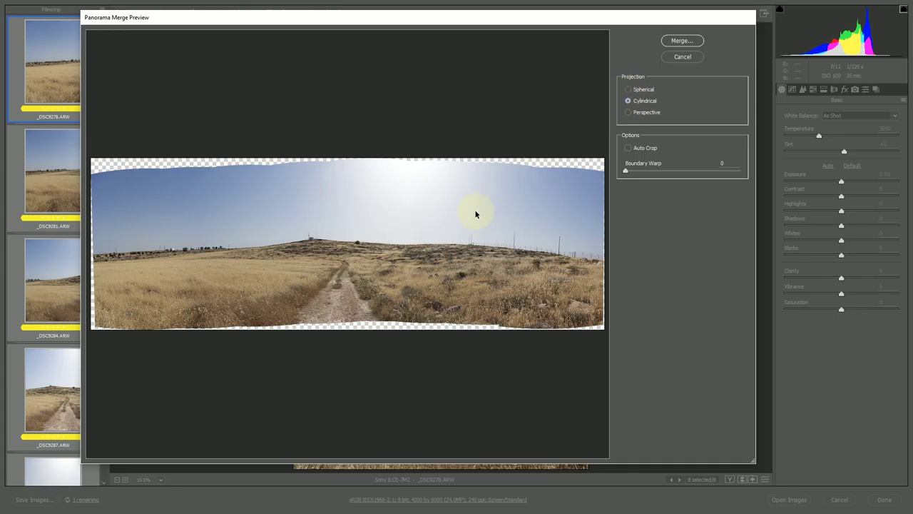
click(640, 89)
click(629, 100)
Leave Auto Crop off, set Boundary Warp to 100, and merge to _DSC9278-Pano.dng
click(627, 148)
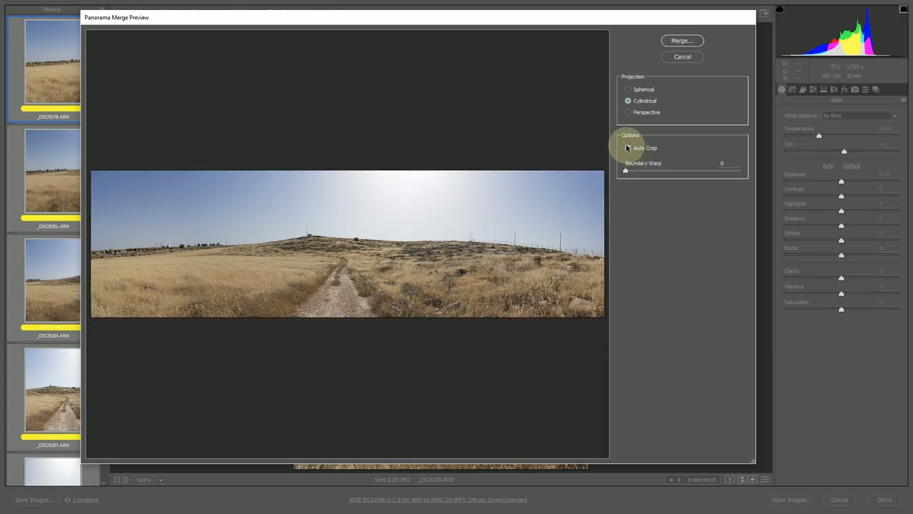
click(628, 147)
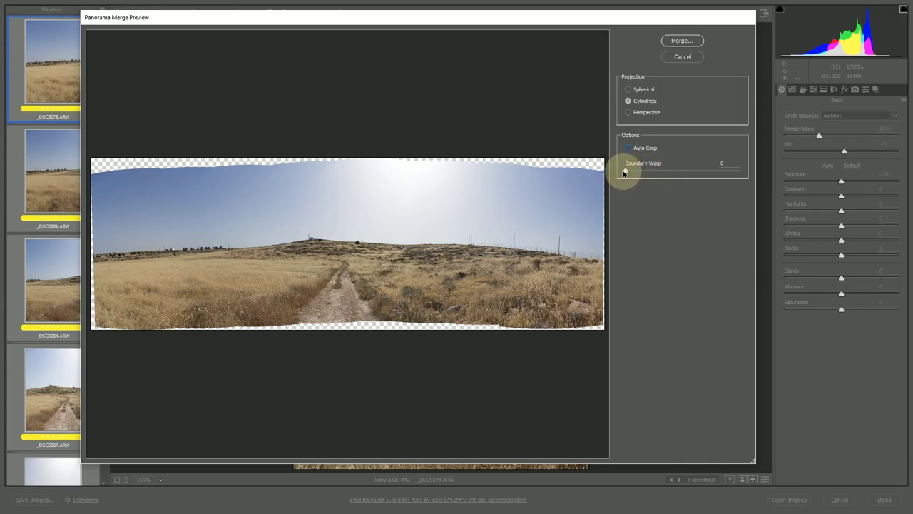
drag(628, 174, 770, 189)
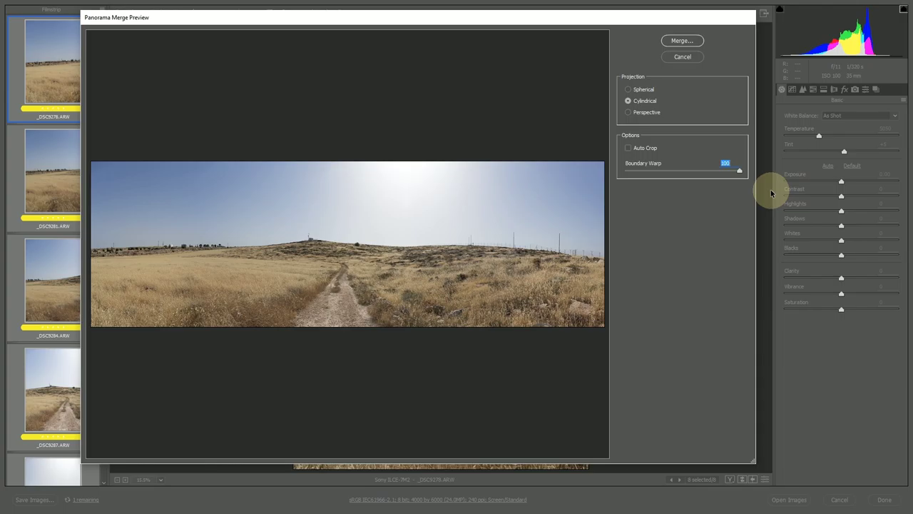
text(0)
key(Return)
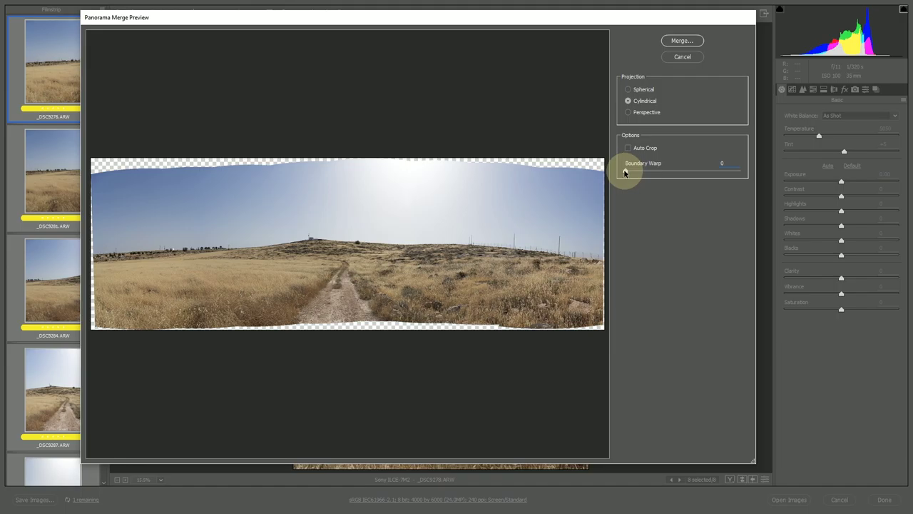
mouse_move(634, 169)
mouse_down()
mouse_move(710, 176)
mouse_move(736, 165)
mouse_move(753, 193)
mouse_up()
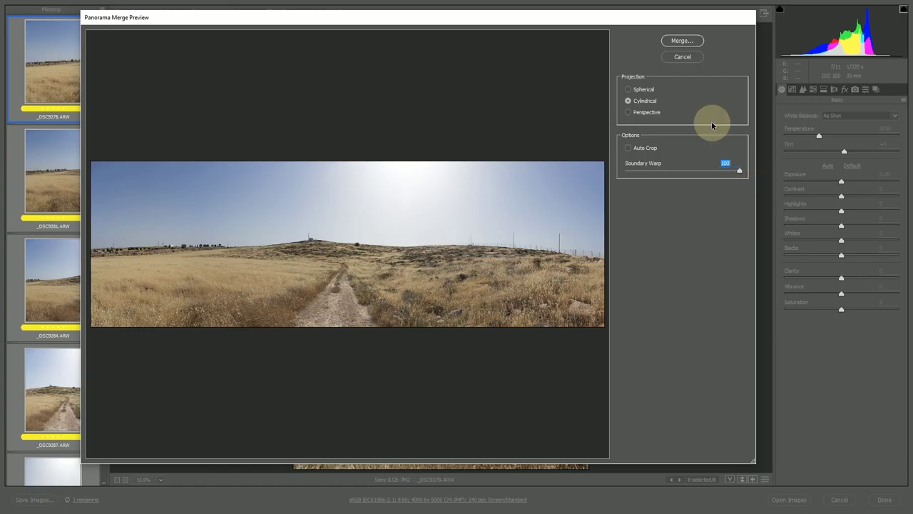
click(678, 41)
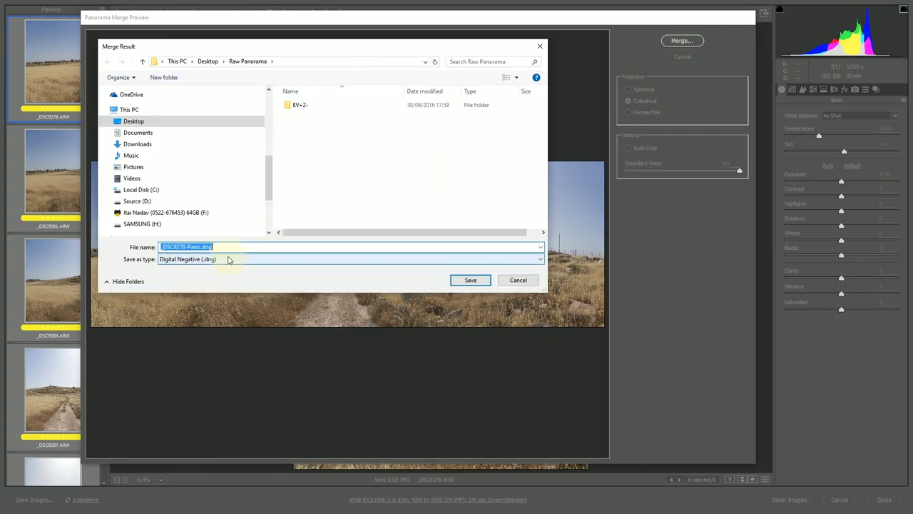
click(191, 247)
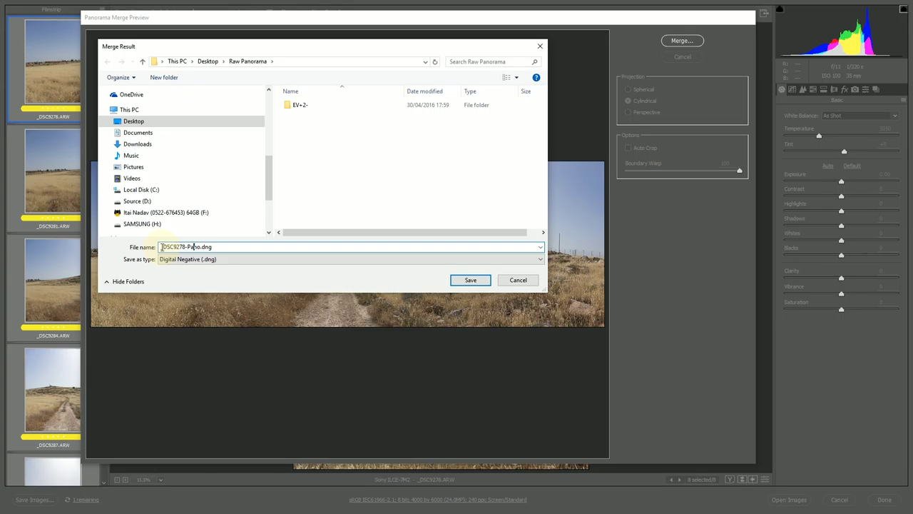
Save the merged panorama as _DSC9278-Pano.dng and open it from the filmstrip
mouse_move(161, 247)
mouse_down()
mouse_move(215, 247)
mouse_move(201, 247)
mouse_up()
click(215, 247)
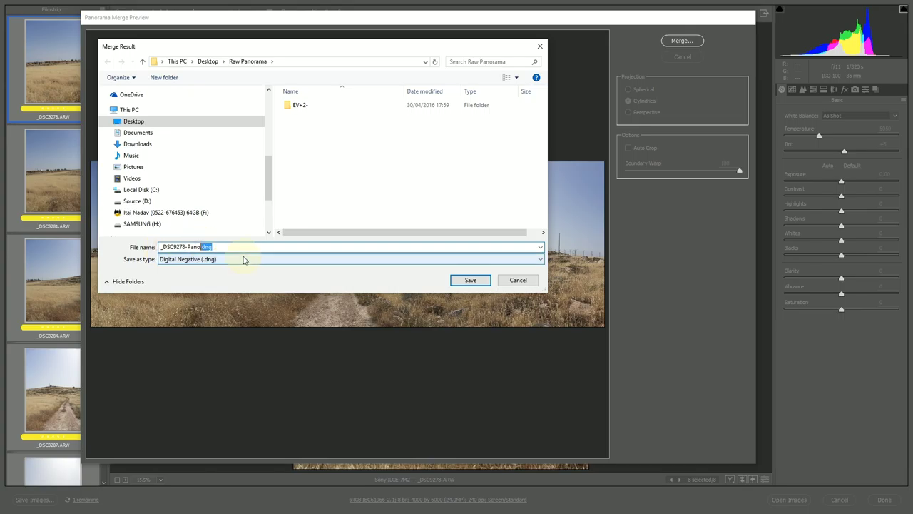
click(470, 280)
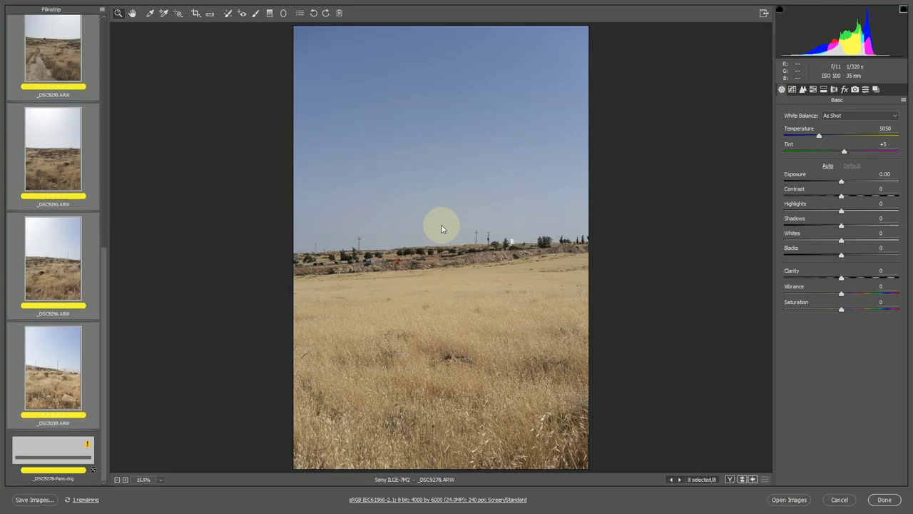
click(69, 456)
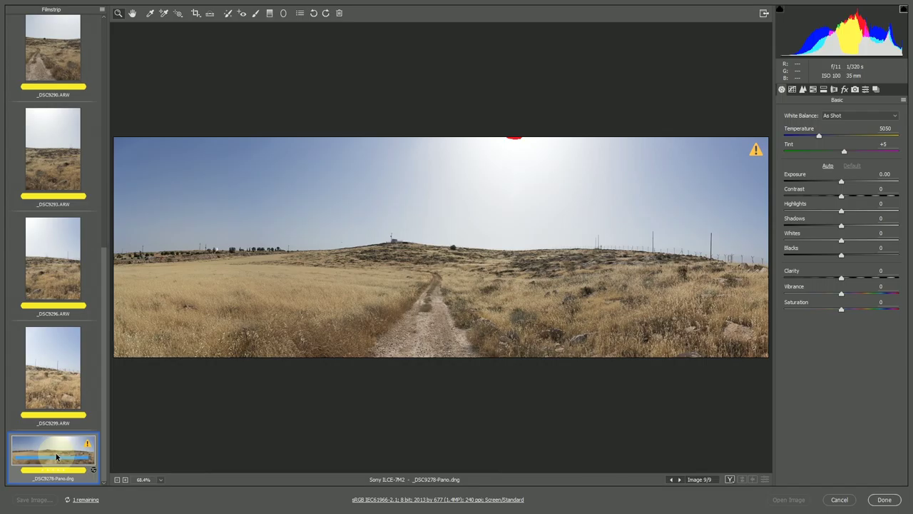
click(87, 500)
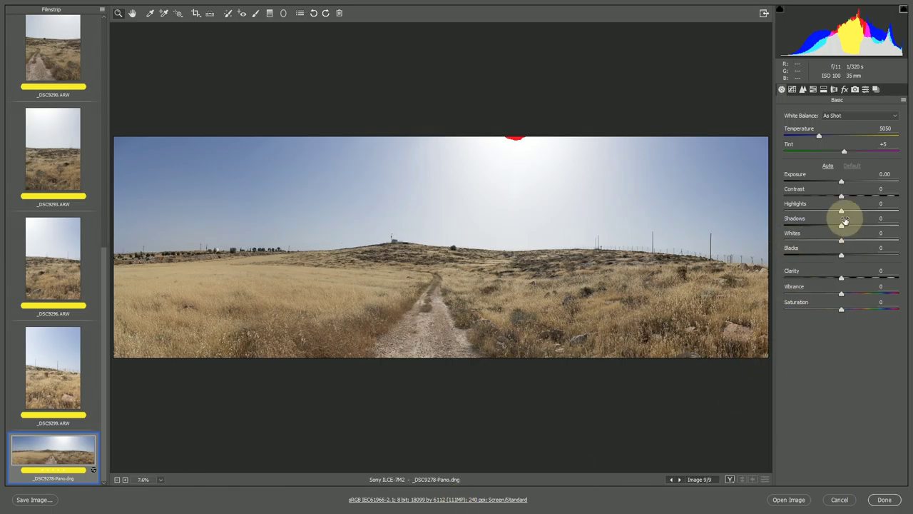
In the Basic panel, set Highlights -24, Exposure -0.75, Shadows +78, Vibrance +36 and Clarity +16
drag(840, 212, 827, 210)
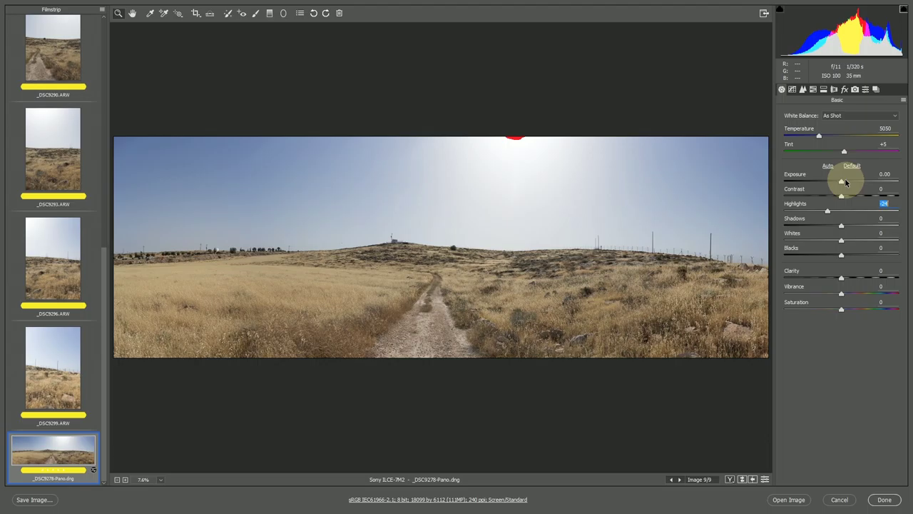
drag(843, 182, 833, 182)
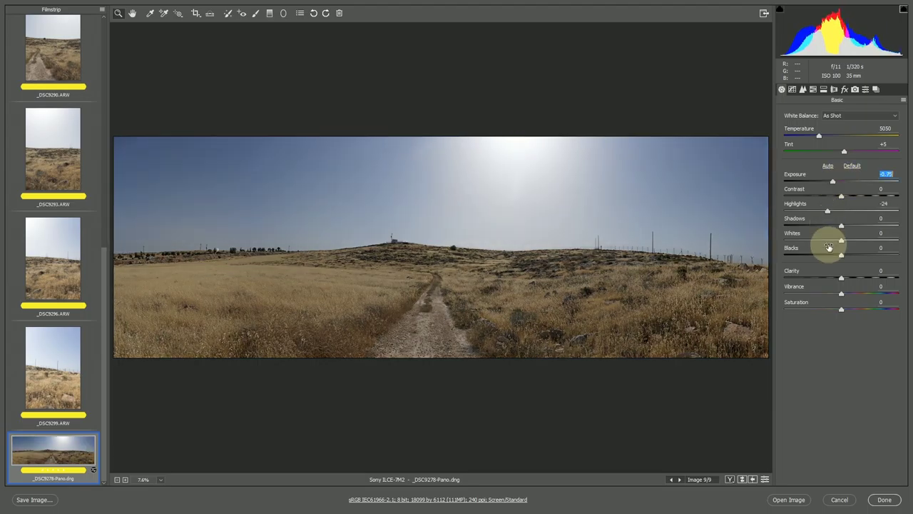
drag(841, 225, 886, 226)
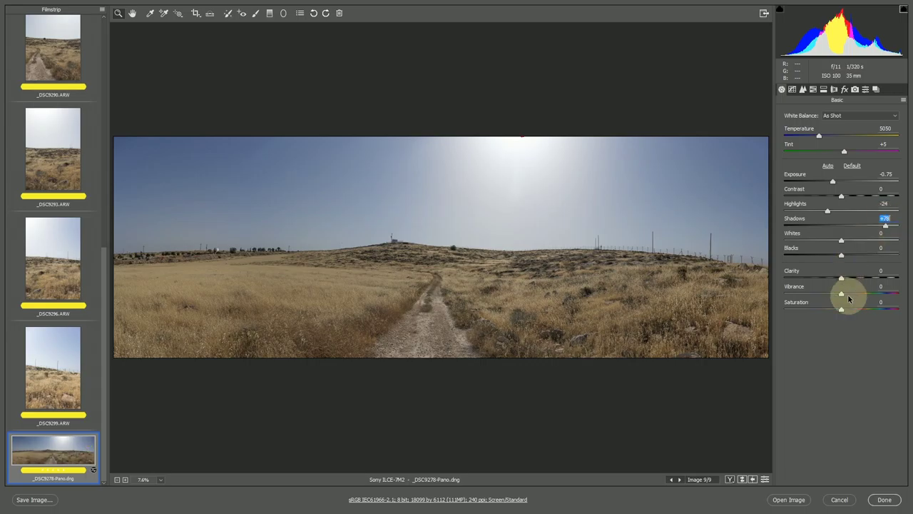
drag(842, 294, 862, 294)
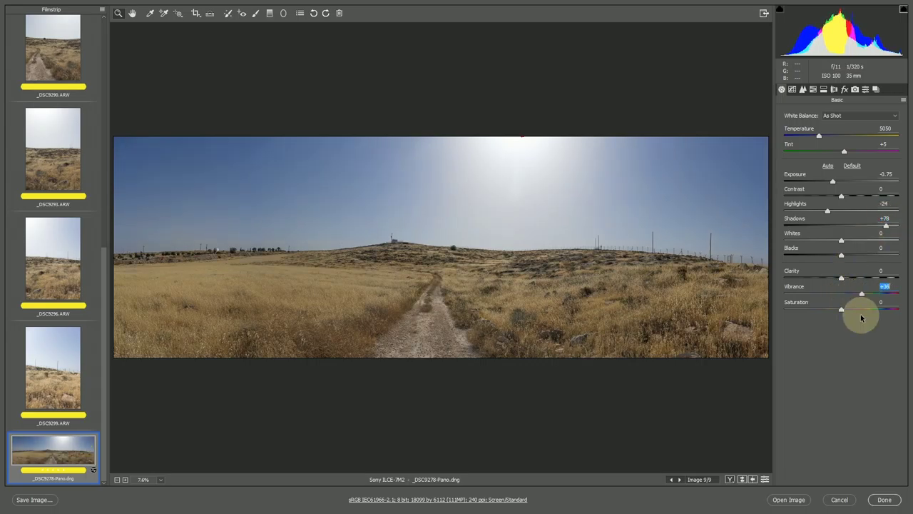
drag(842, 278, 851, 278)
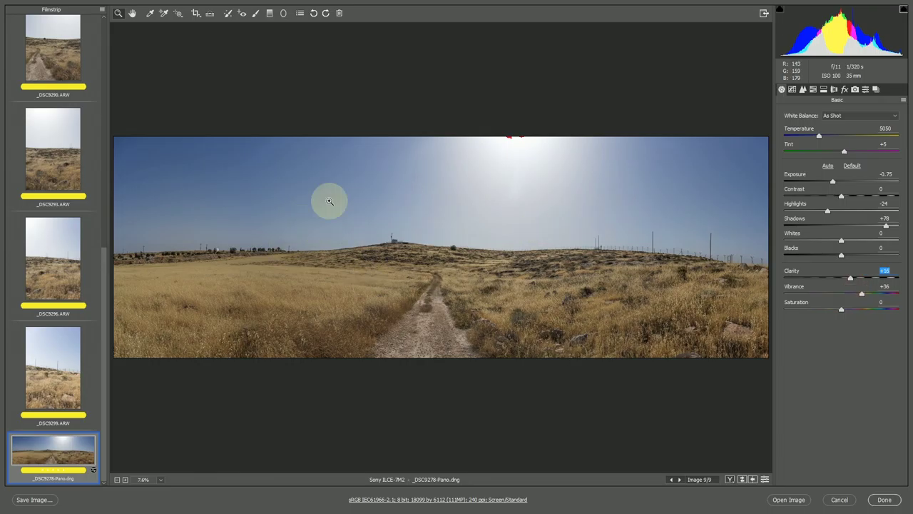
click(812, 89)
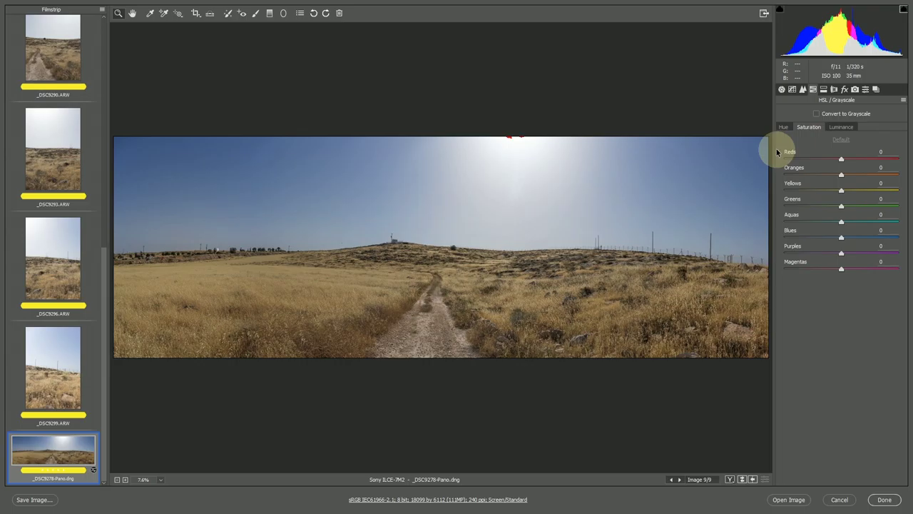
Drag on the sky: Blues saturation -38 and luminance -15, Purples -5 and -2
click(180, 17)
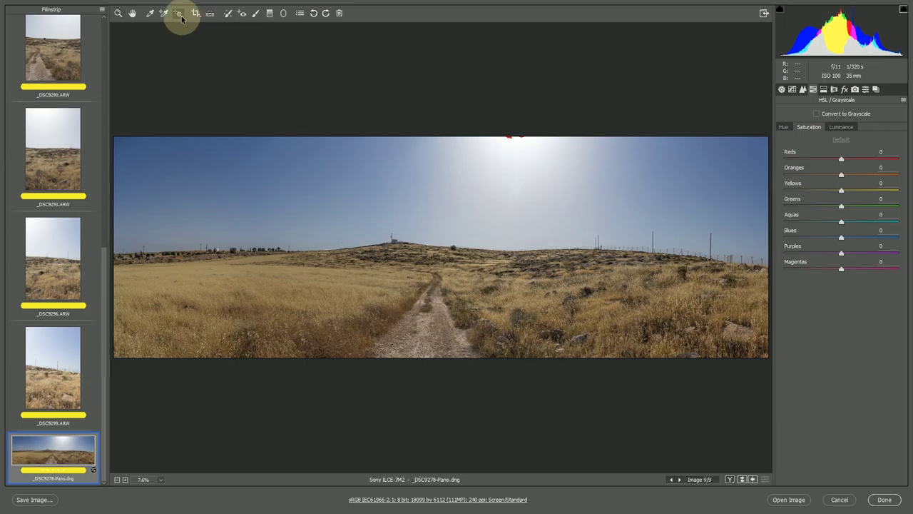
drag(309, 185, 313, 206)
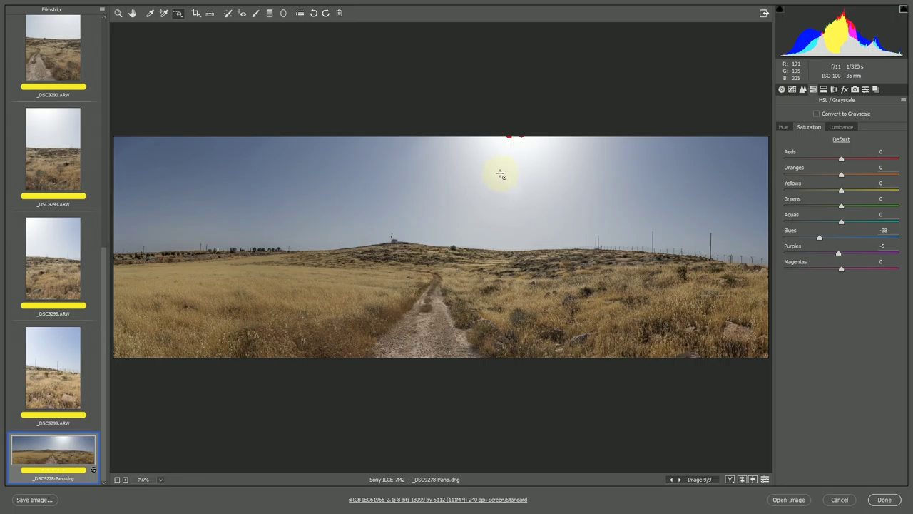
click(835, 129)
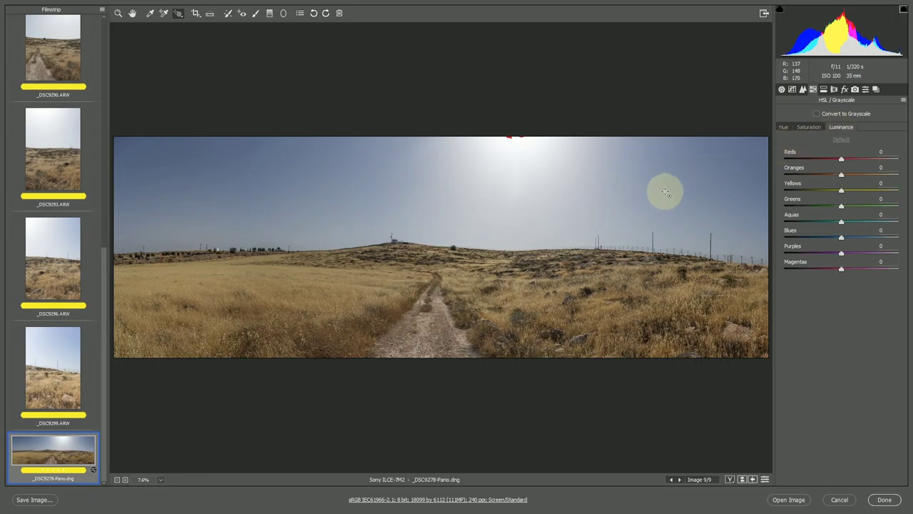
drag(664, 193, 666, 199)
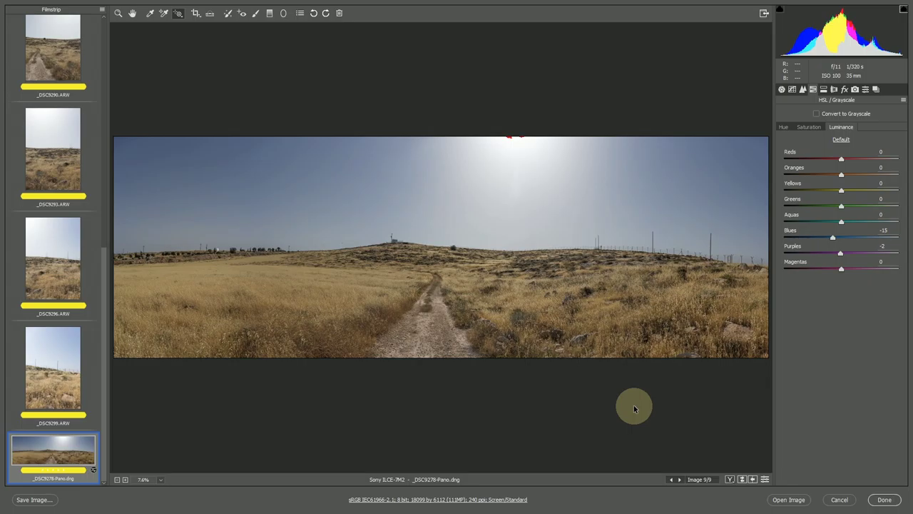
click(764, 13)
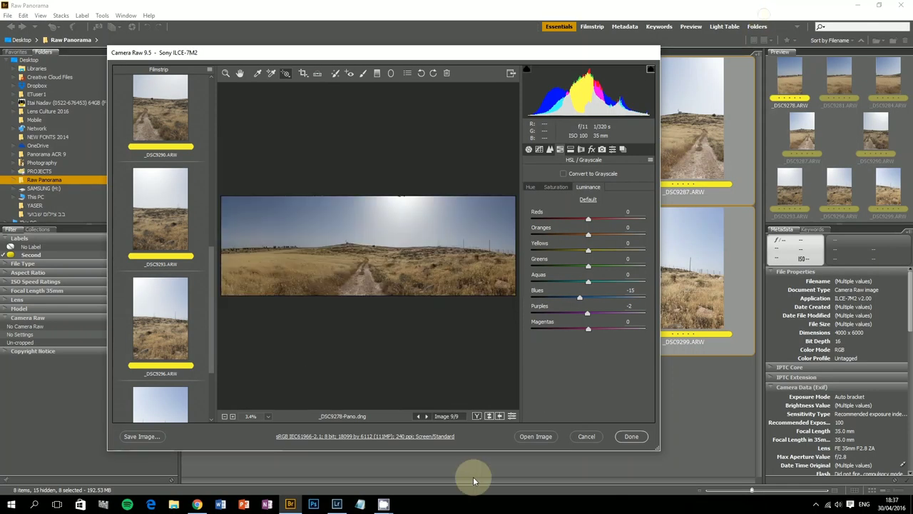
In Lightroom, select all eight Raw Panorama photos and start a panorama merge
click(337, 503)
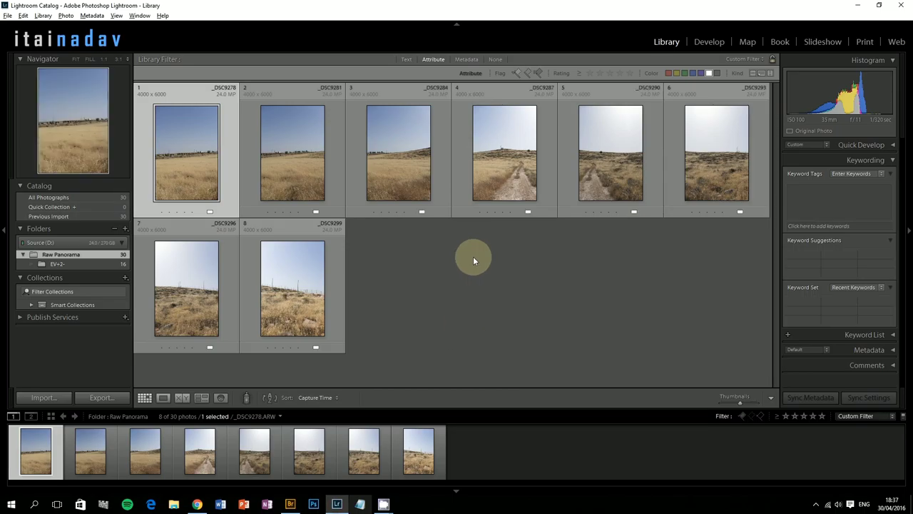
click(478, 292)
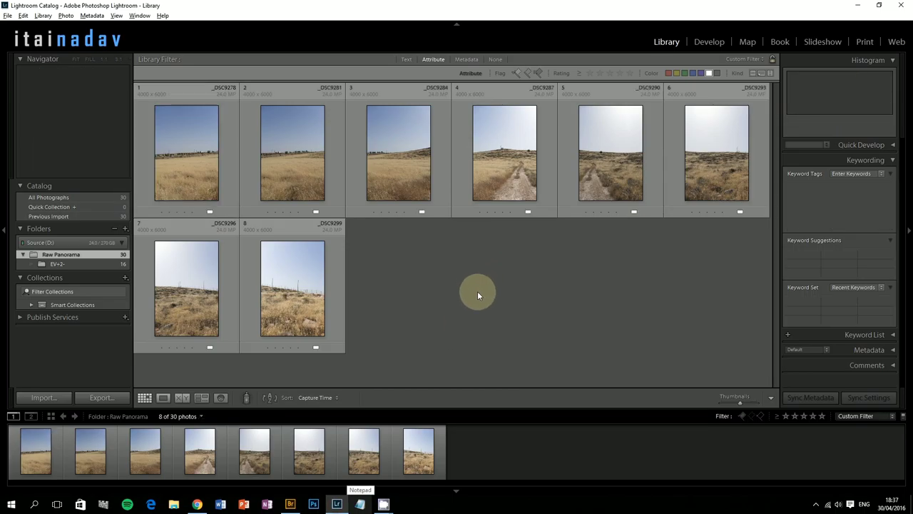
key(ctrl+a)
right_click(428, 175)
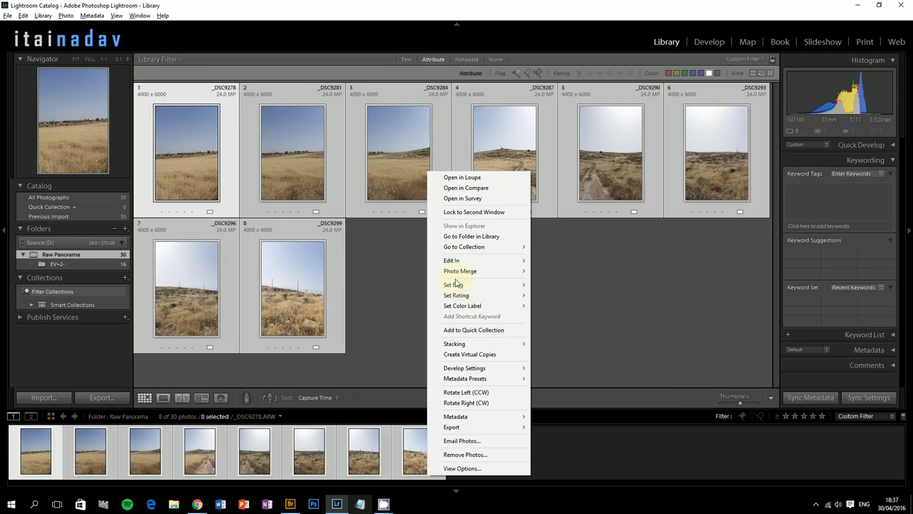
mouse_move(460, 271)
click(570, 284)
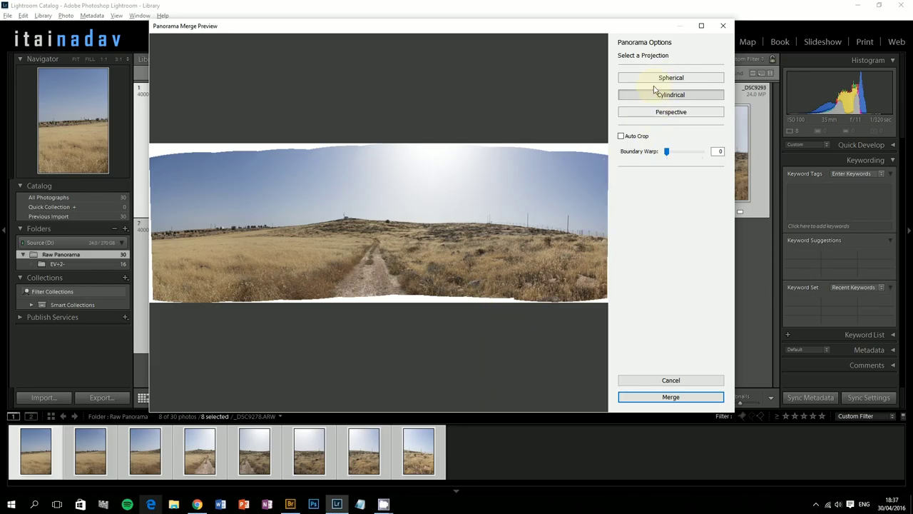
Set Lightroom's Boundary Warp to 100 and merge the cylindrical panorama into _DSC9278-Pano-2
drag(667, 151, 706, 151)
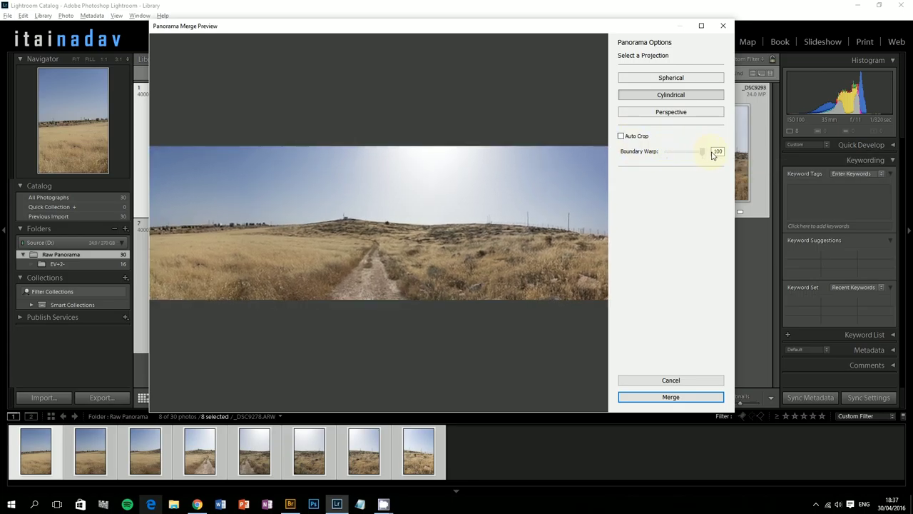
click(669, 398)
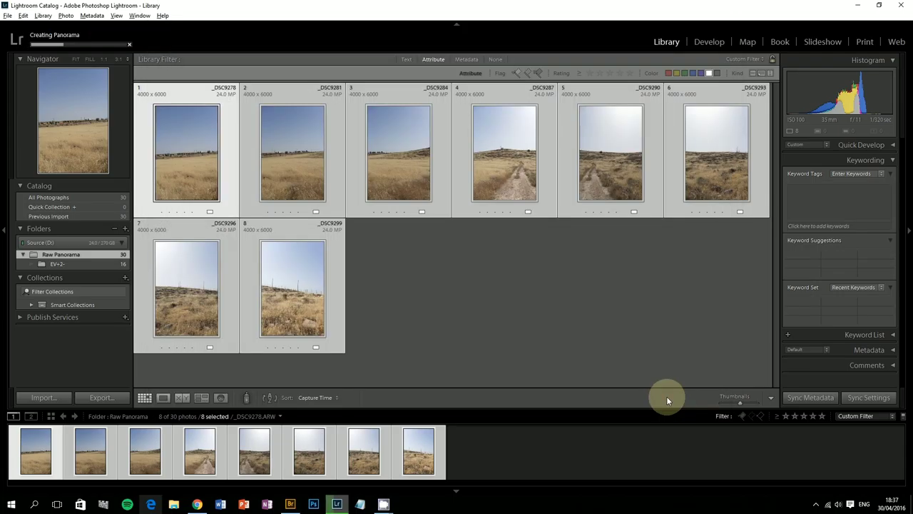
click(397, 290)
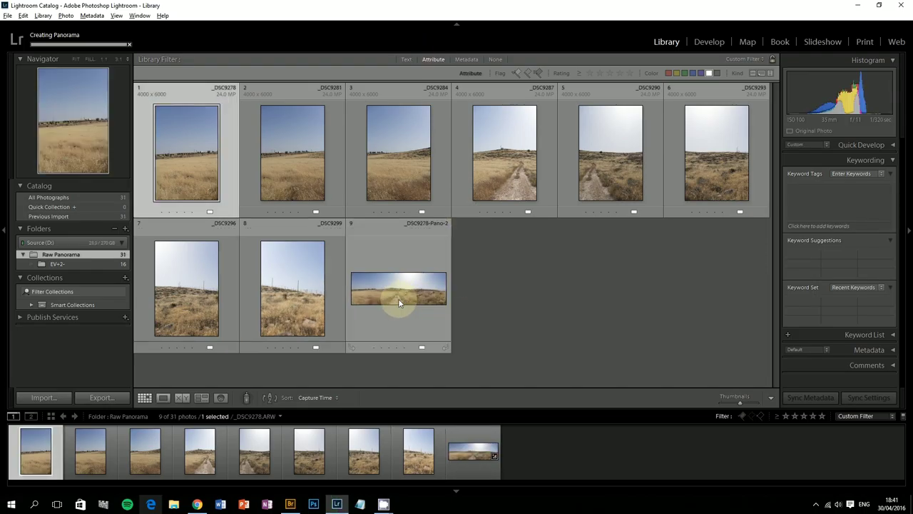
Select the finished _DSC9278-Pano-2 panorama, 18099 by 6112 pixels, in the grid
click(399, 302)
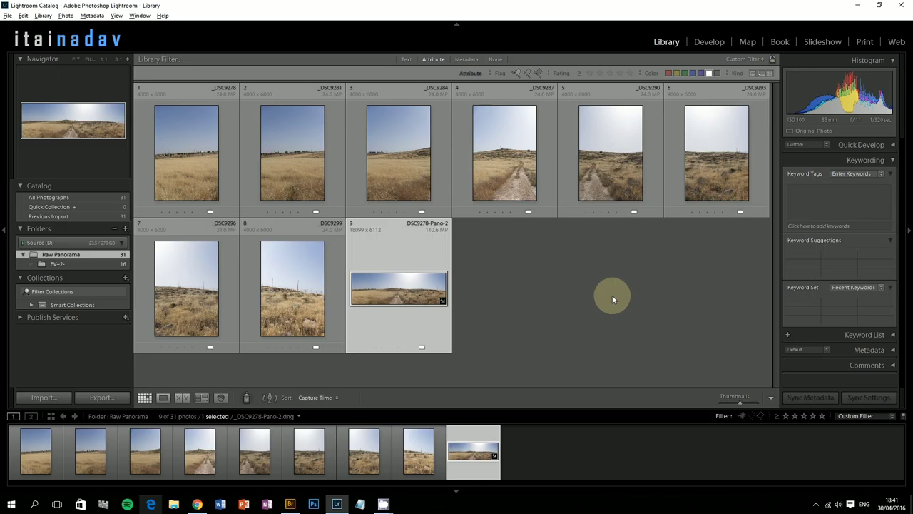
Minimize Lightroom to bring back Camera Raw showing the toned _DSC9278-Pano.dng panorama
click(857, 5)
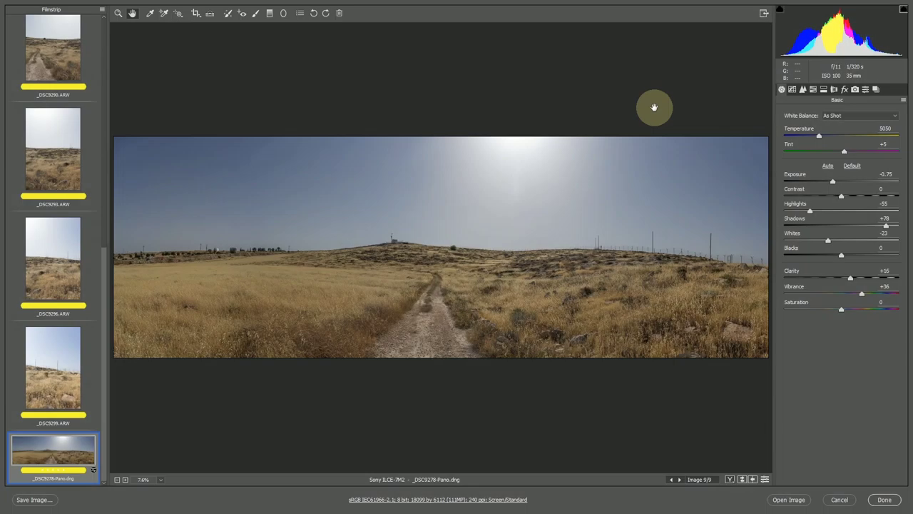